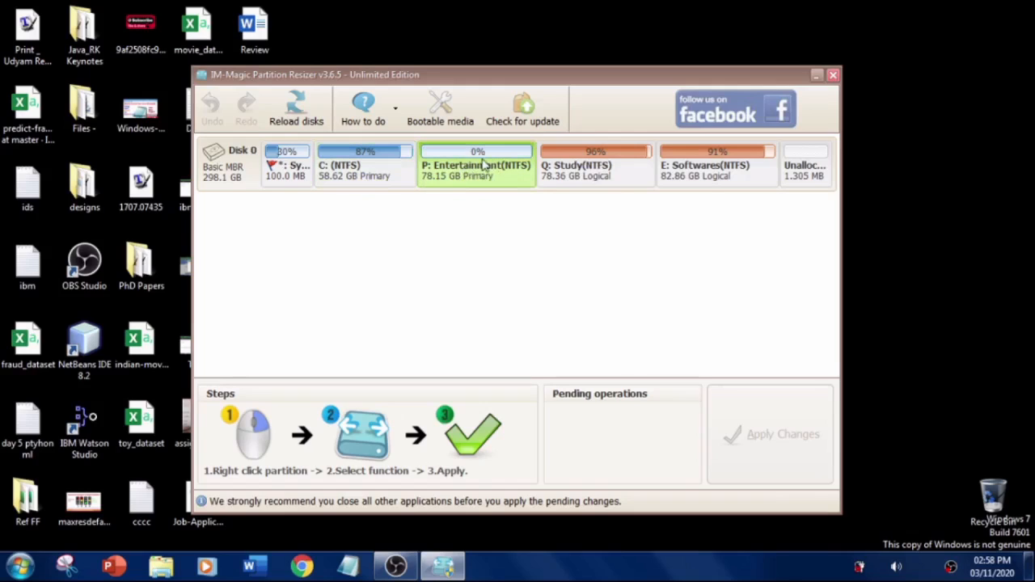
- Review the Study and Softwares partitions, then check the capacity and free space of drives C:, E:, P: and Q: in Windows Explorer's Computer view
click(589, 158)
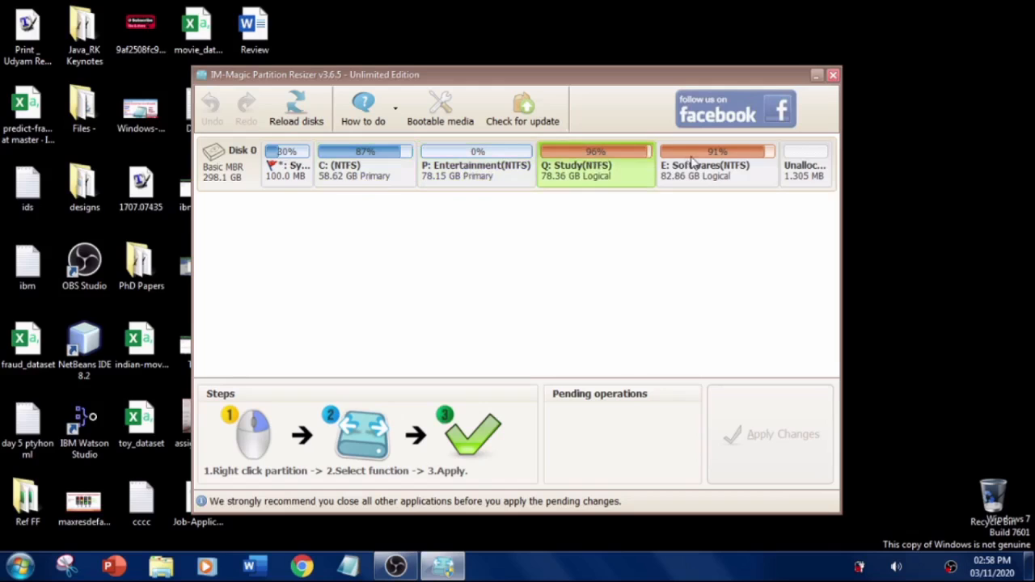
click(693, 162)
click(177, 568)
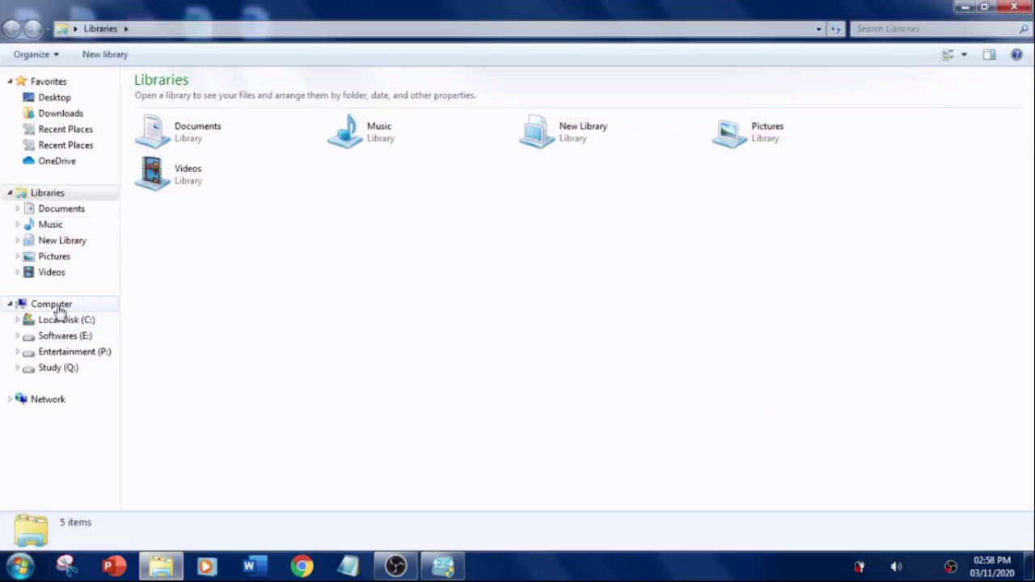
click(32, 308)
drag(428, 7, 517, 75)
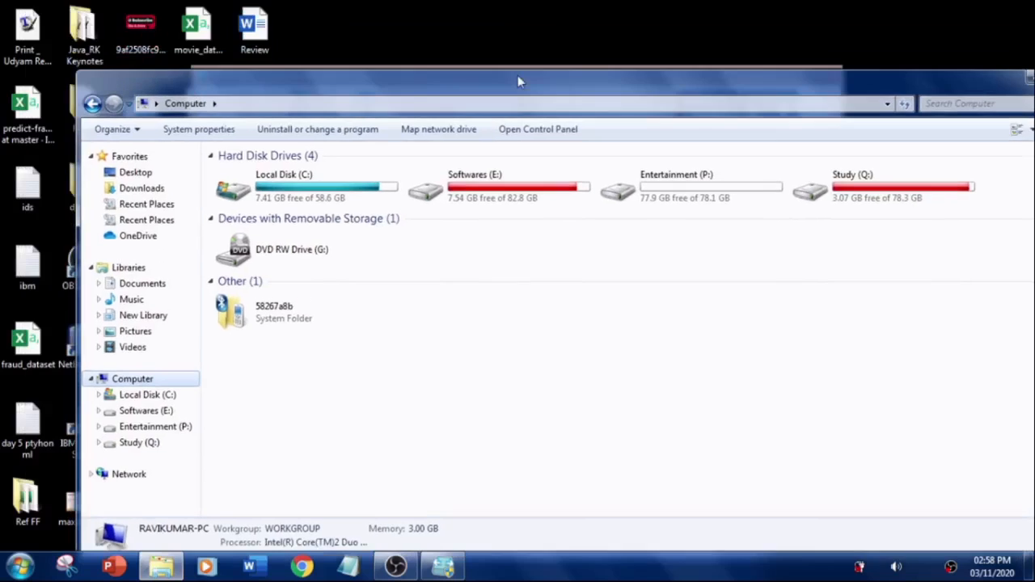
click(315, 188)
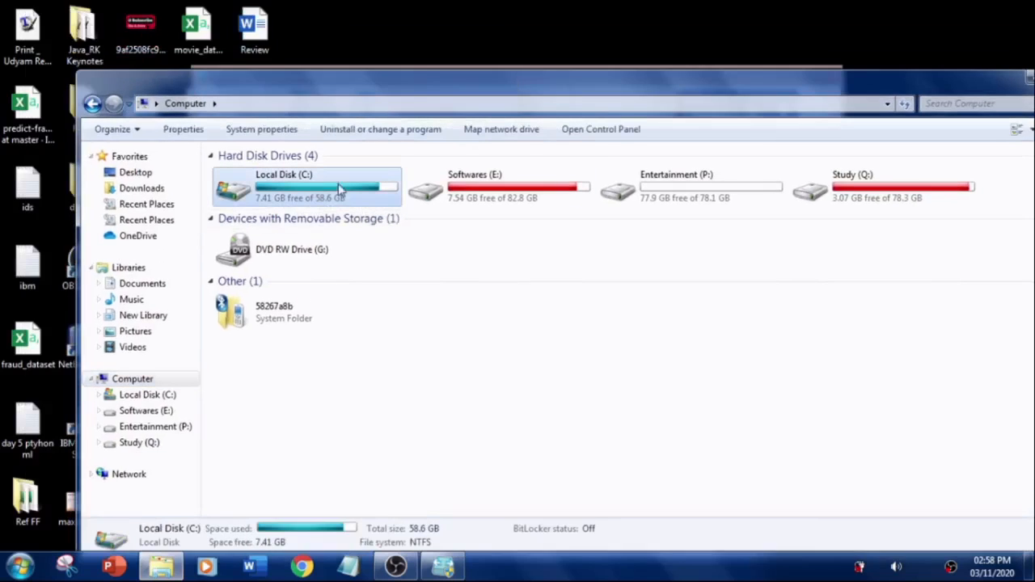
click(455, 191)
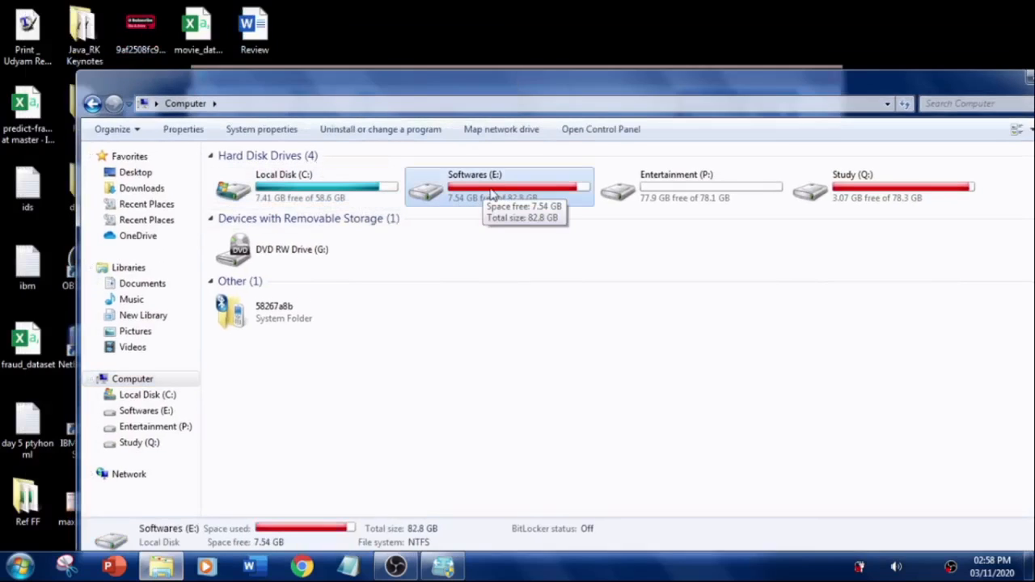
click(679, 194)
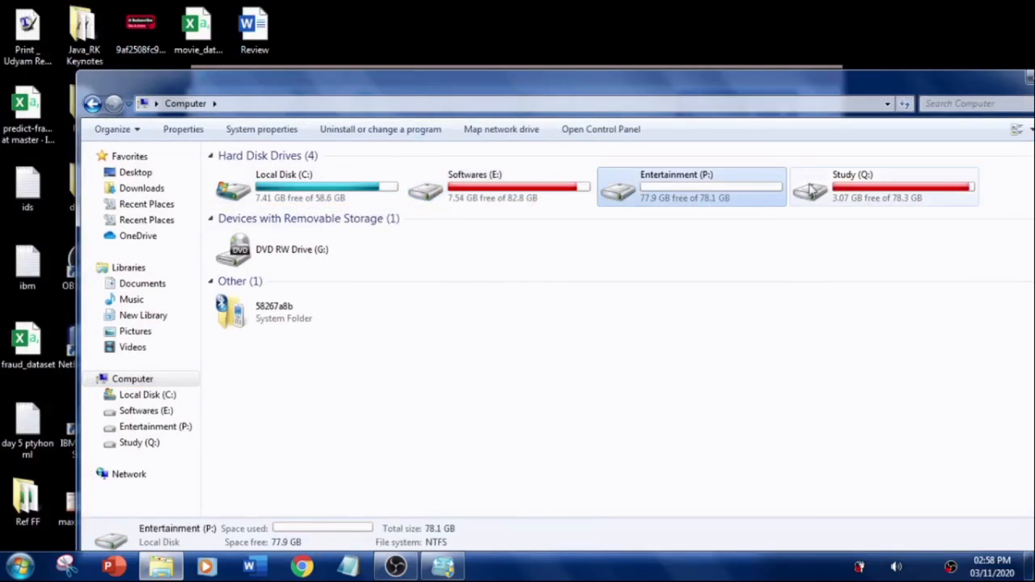
click(856, 190)
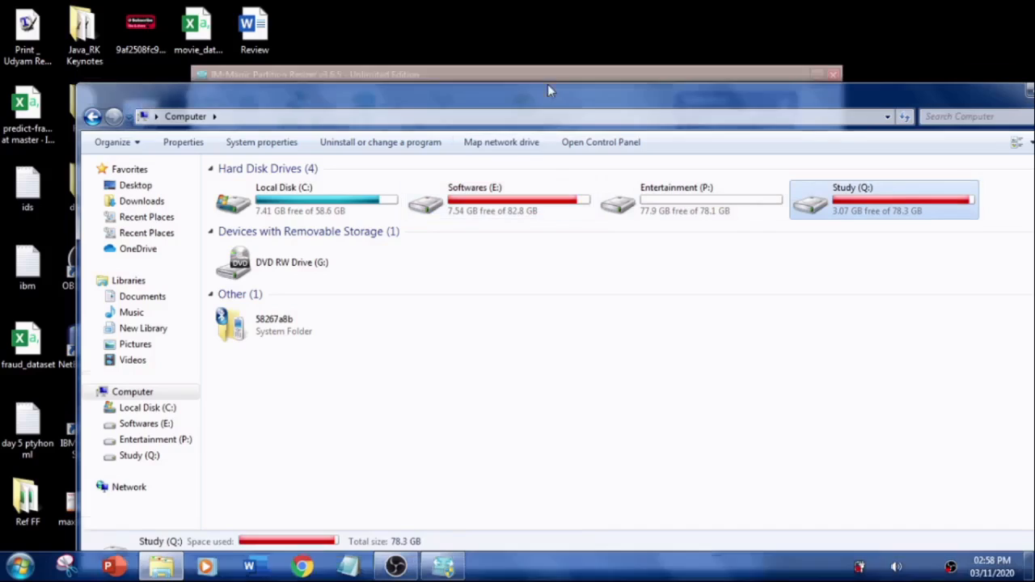
- Switch back to IM-Magic Partition Resizer, inspect the C: and P: Entertainment partitions, and minimize the Explorer window
drag(547, 84, 542, 325)
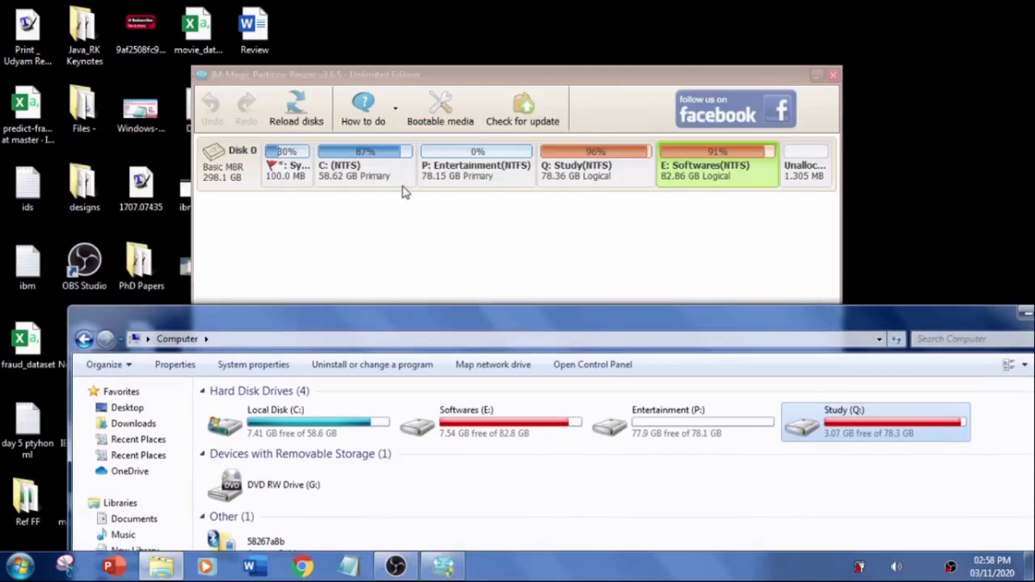
click(359, 172)
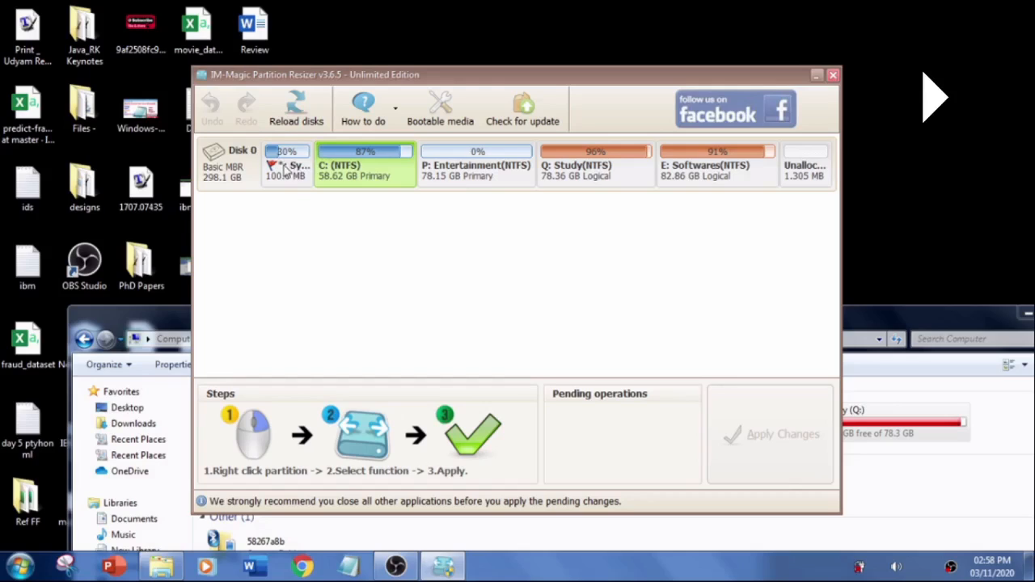
click(475, 172)
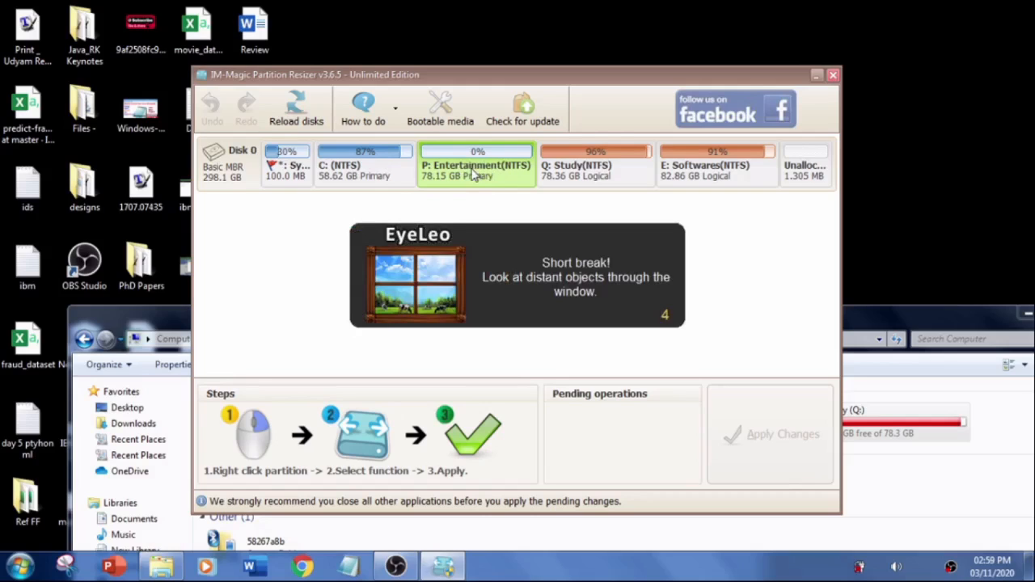
click(965, 306)
click(1026, 312)
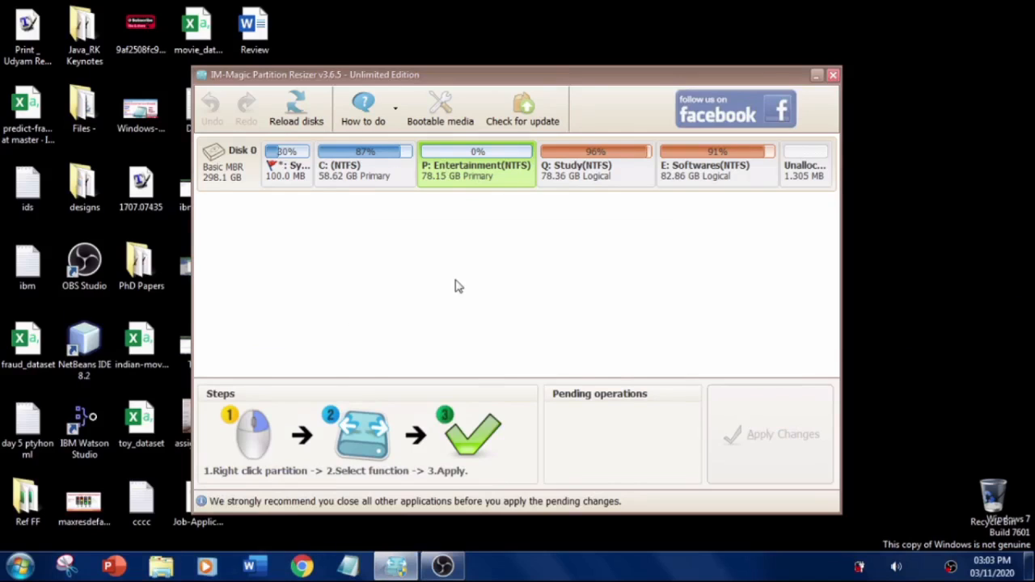
- Shrink the P: Entertainment partition to about 30,743 MB, leaving about 49,281 MB of unallocated space after it
right_click(478, 174)
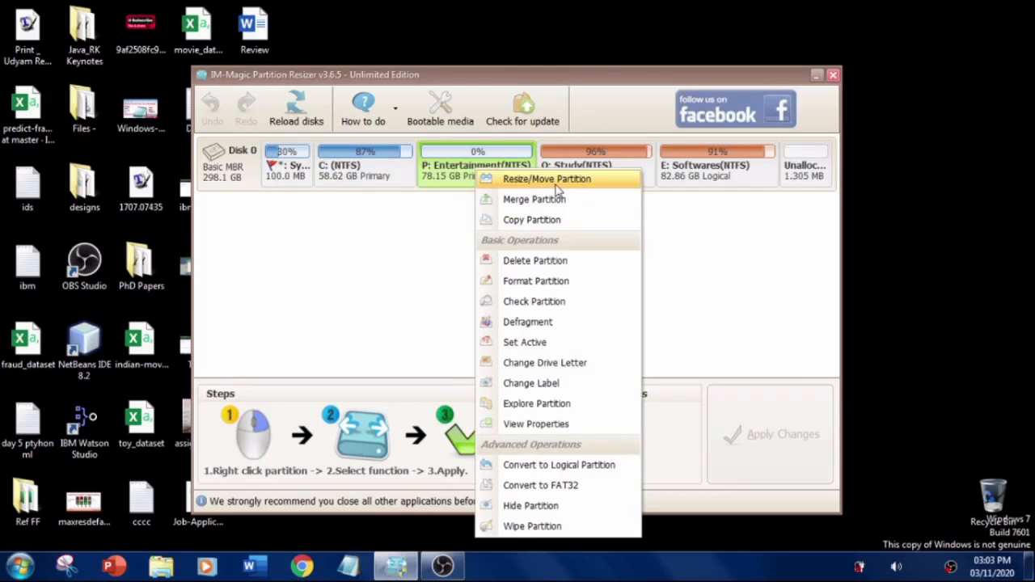
click(556, 182)
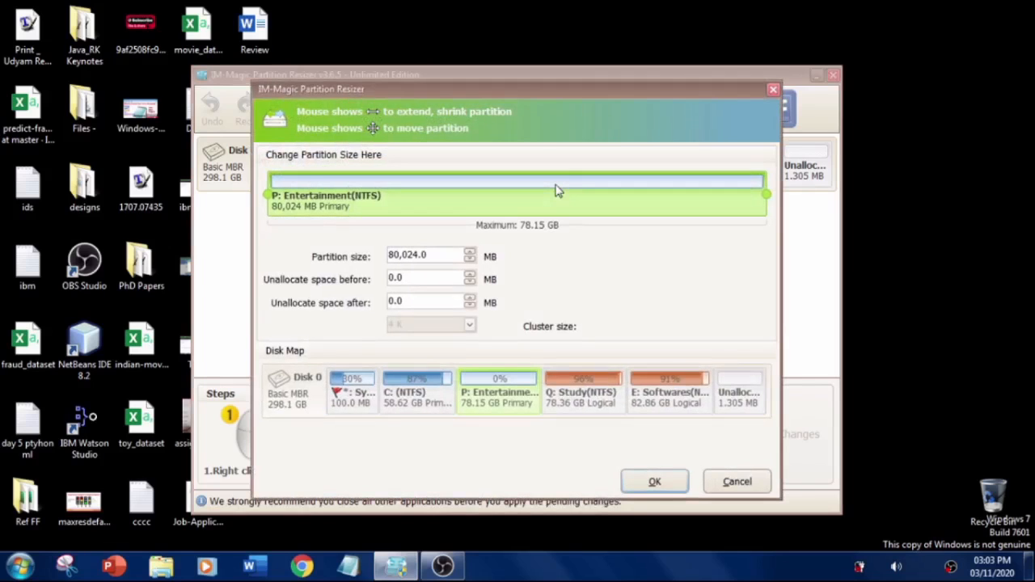
drag(500, 88, 594, 101)
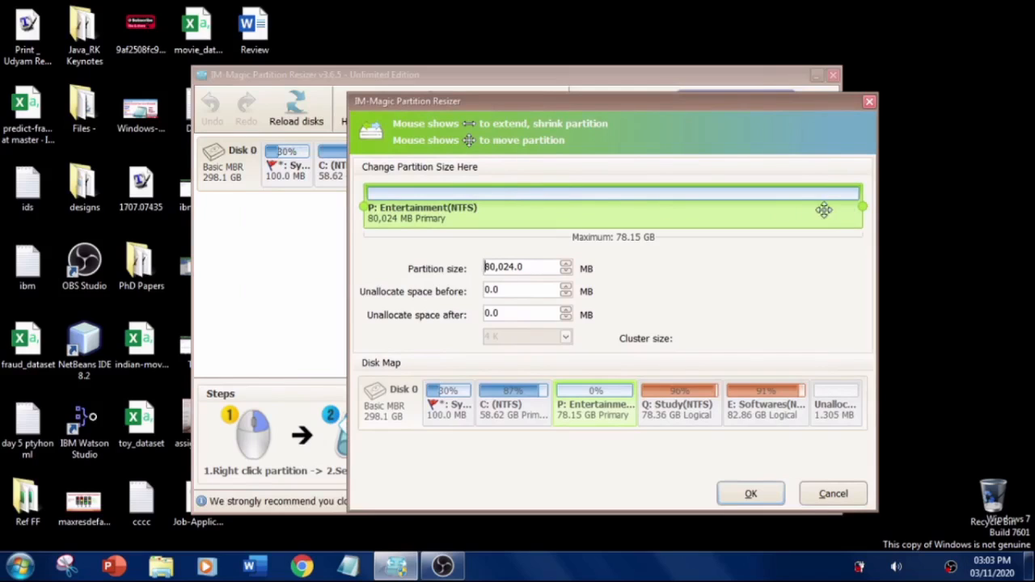
drag(861, 206, 549, 204)
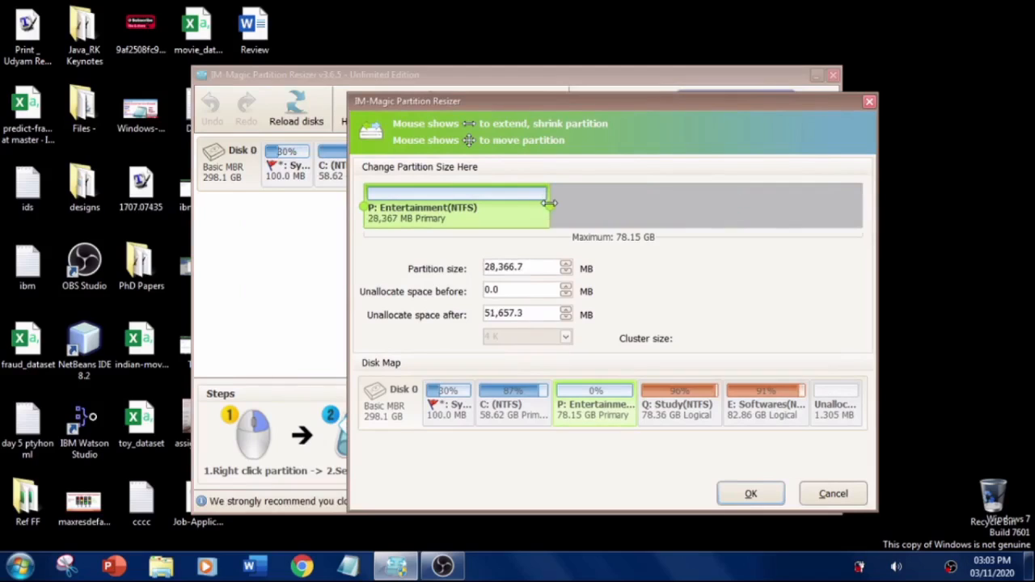
drag(549, 204, 609, 200)
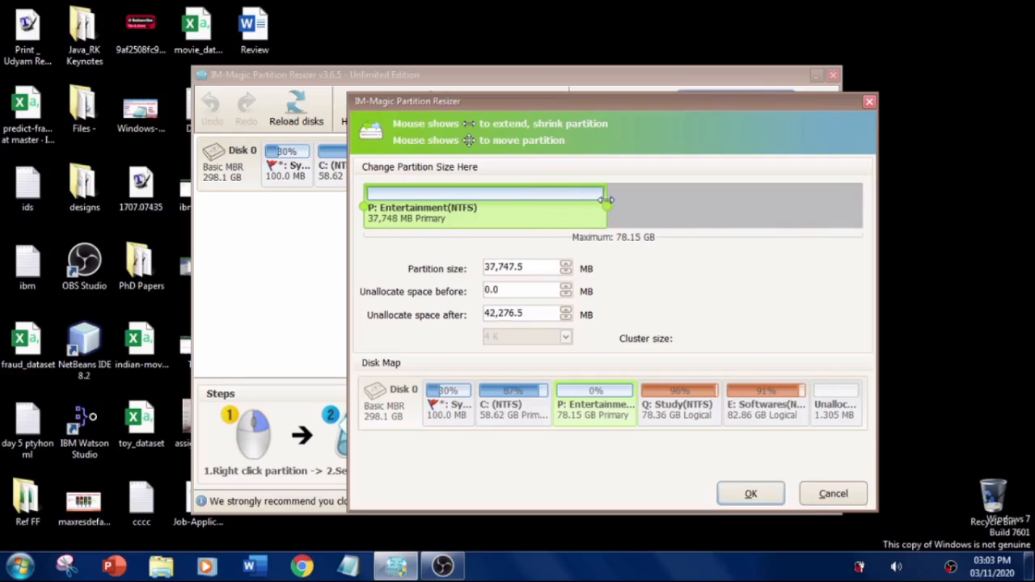
drag(608, 200, 564, 200)
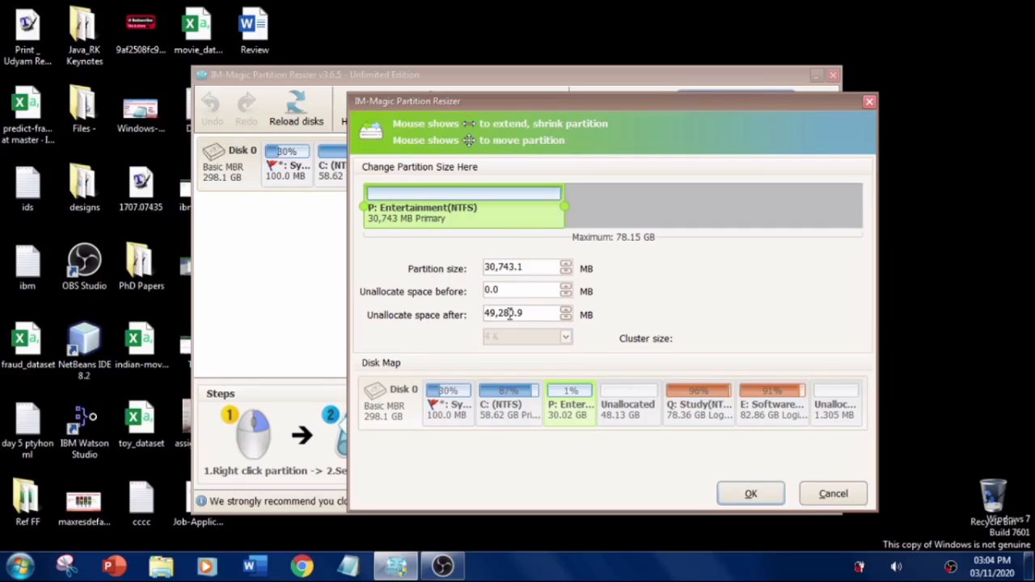
click(752, 494)
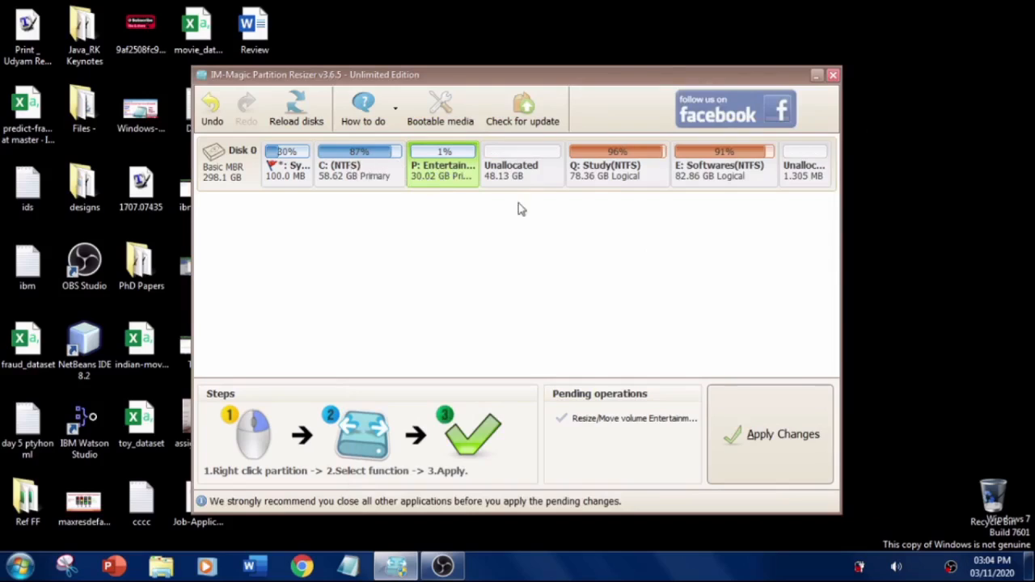
- Apply the pending resize of the Entertainment partition and close the completion notice
click(767, 446)
click(550, 340)
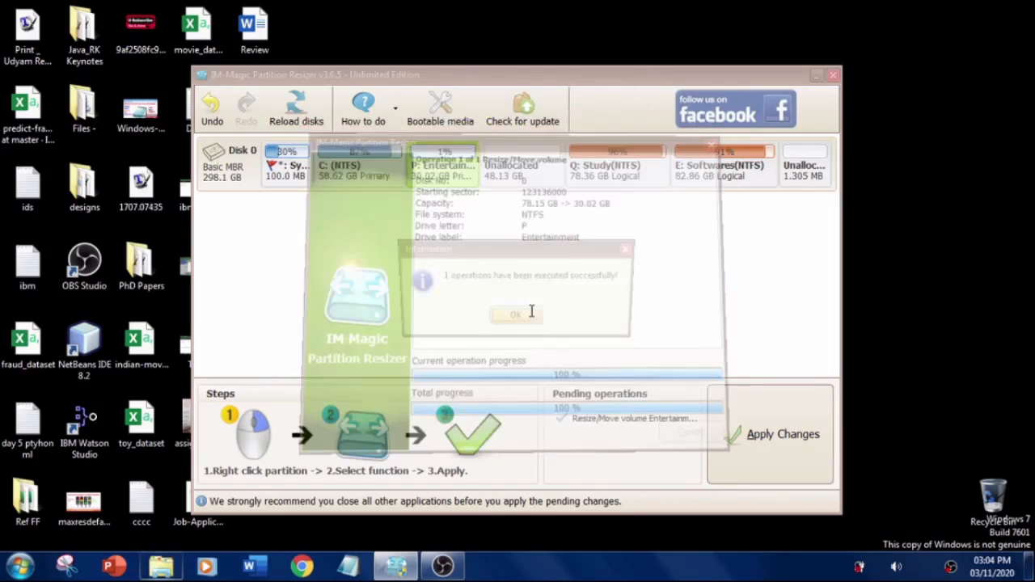
click(517, 318)
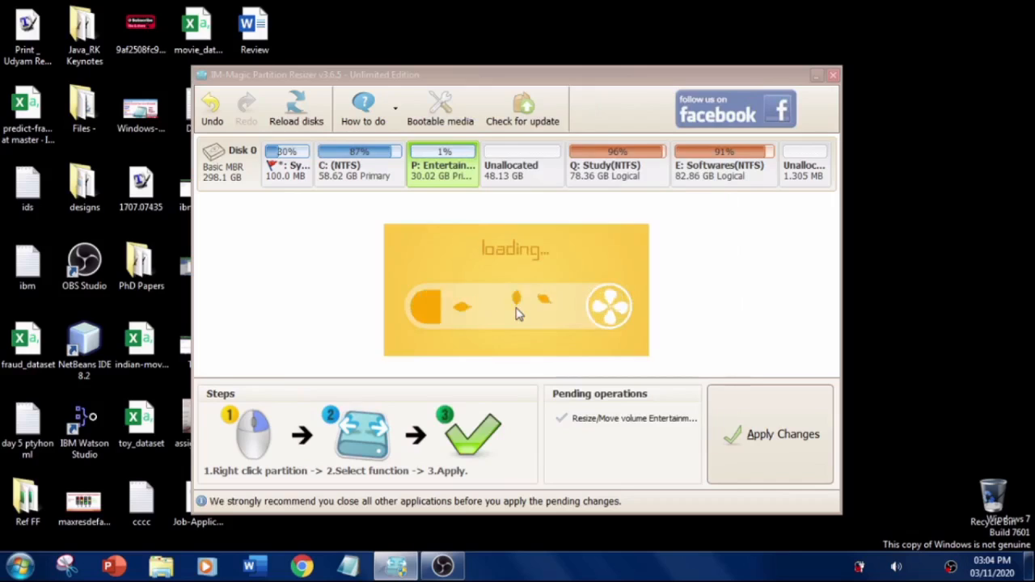
- Create an NTFS logical partition labelled aaaa with drive letter D, filling the unallocated space between P: and Q:
click(512, 174)
right_click(512, 175)
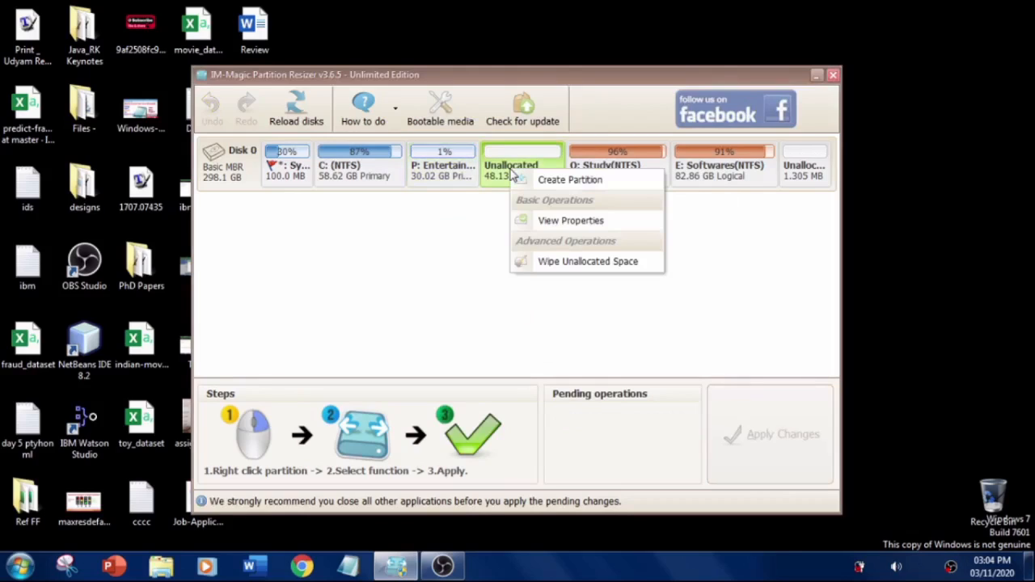
click(566, 181)
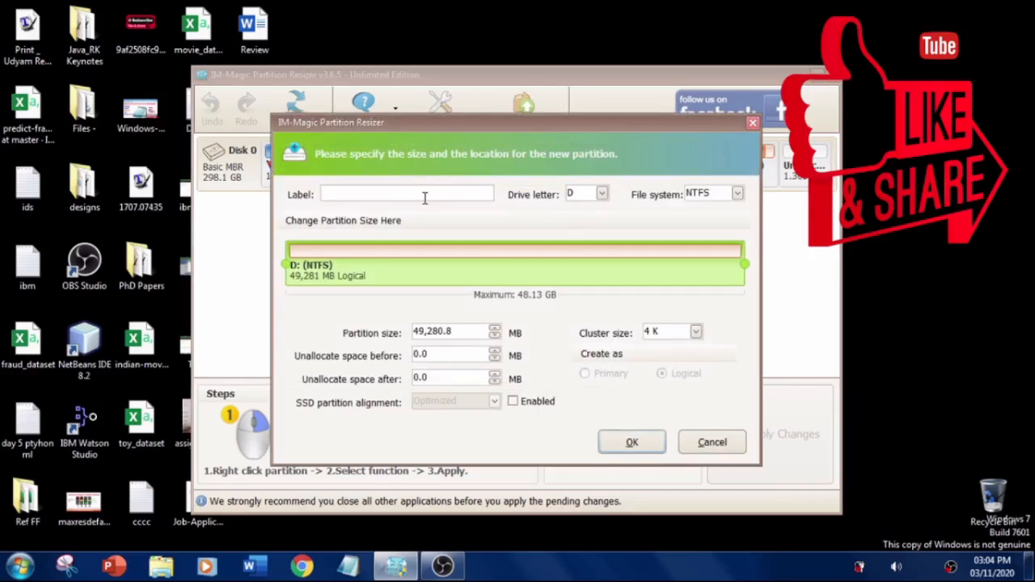
text(aaaa)
click(630, 444)
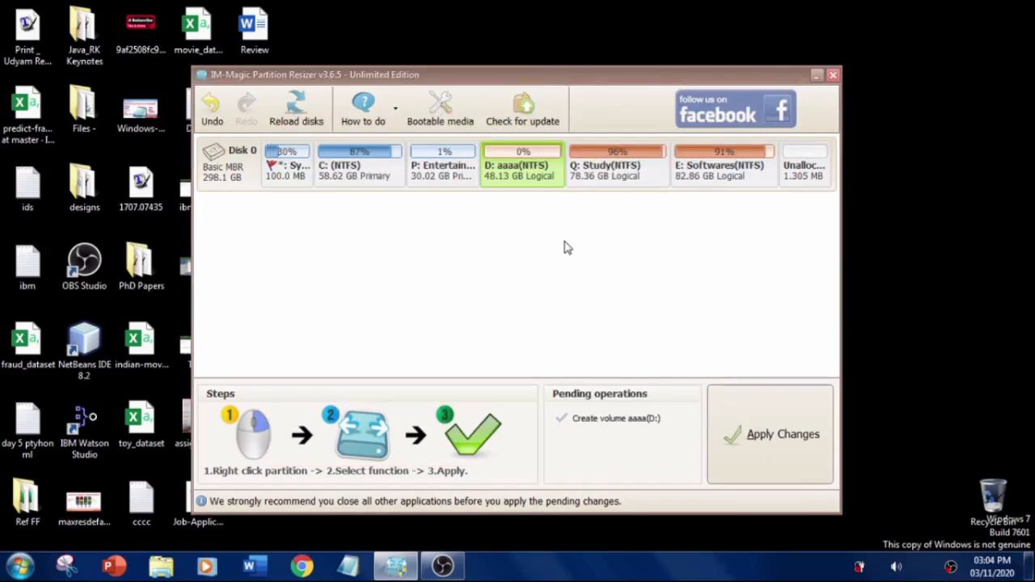
- Apply the pending creation of volume aaaa (D:) and dismiss the completion notice
click(762, 449)
click(566, 344)
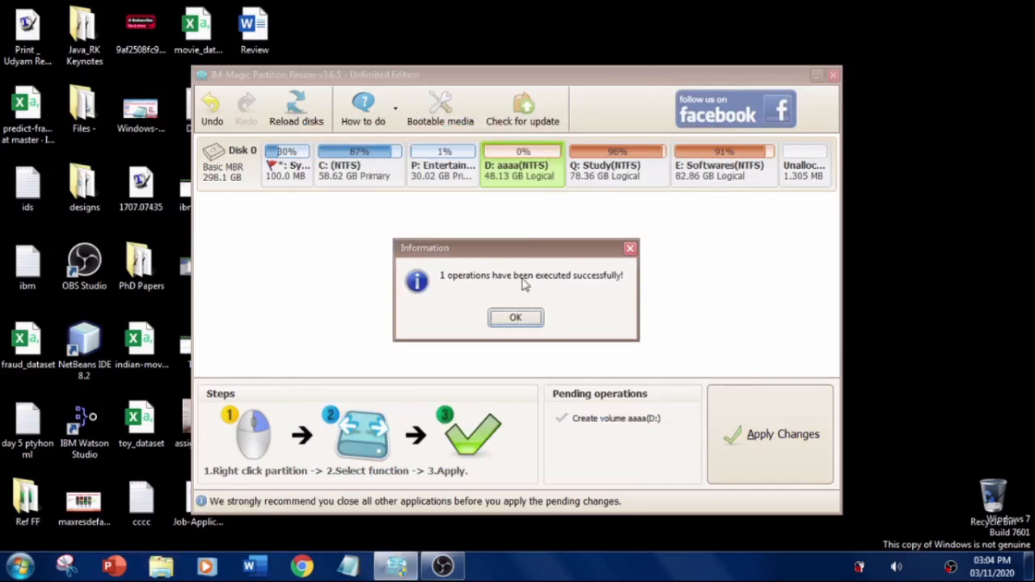
click(516, 317)
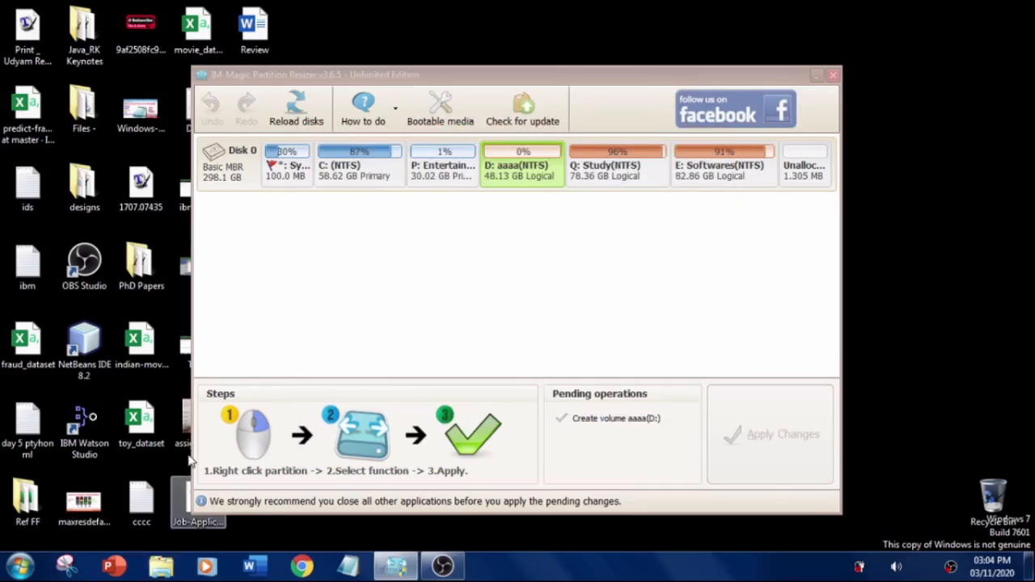
- Check the sizes of the aaaa (D:) and Entertainment (P:) drives in Windows Explorer's Computer view, then close Explorer
click(161, 566)
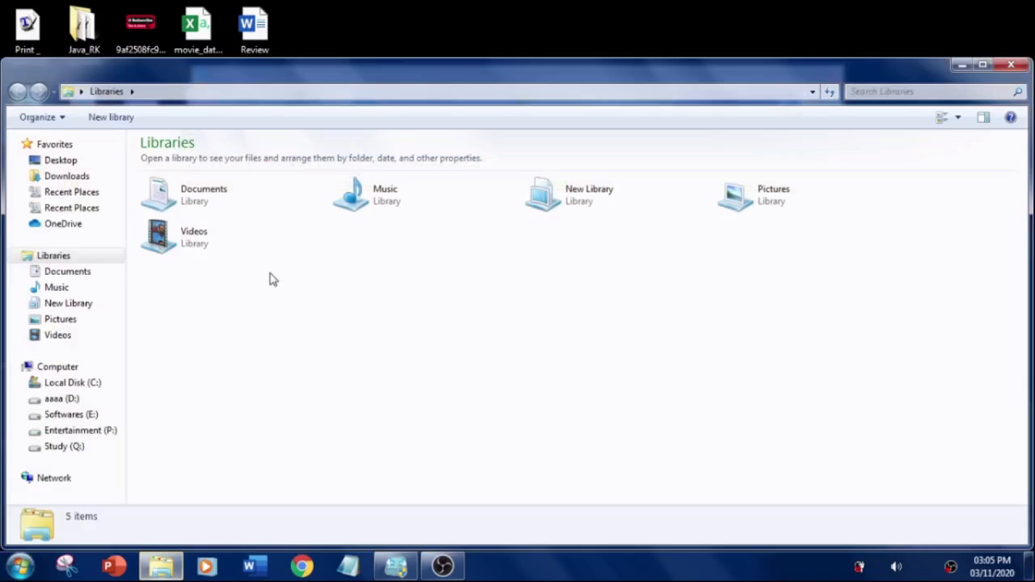
click(62, 367)
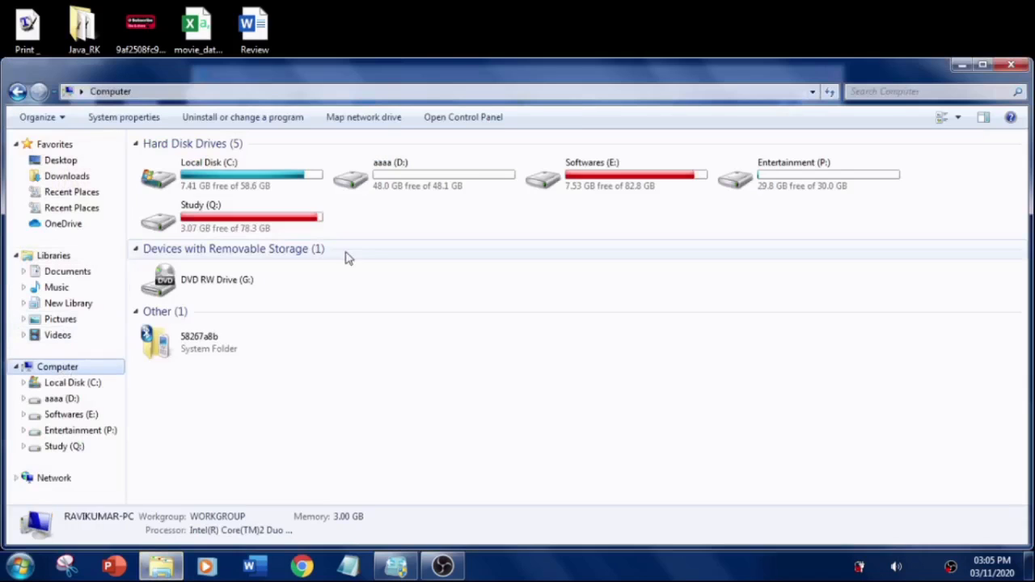
click(267, 185)
click(417, 183)
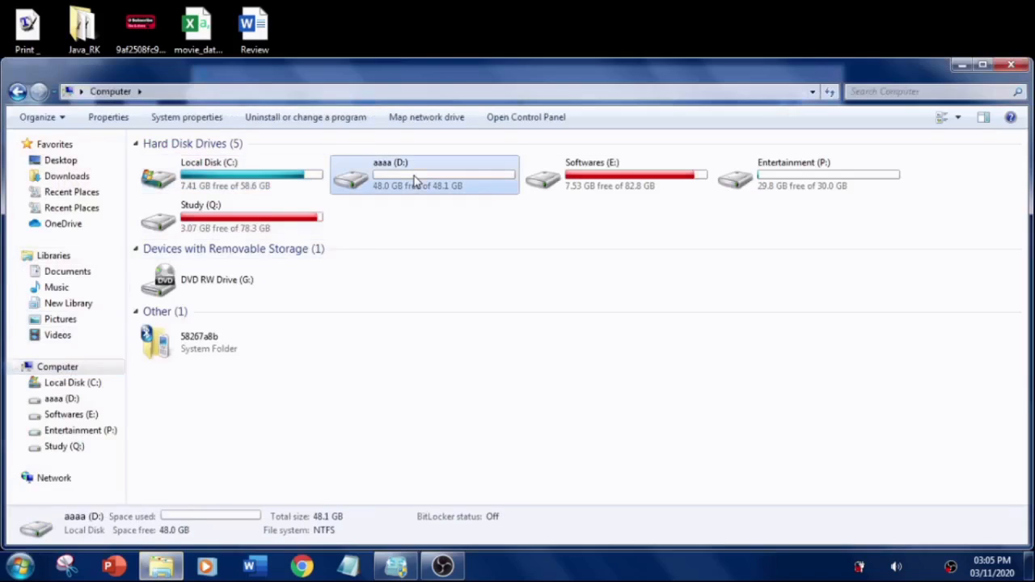
click(794, 179)
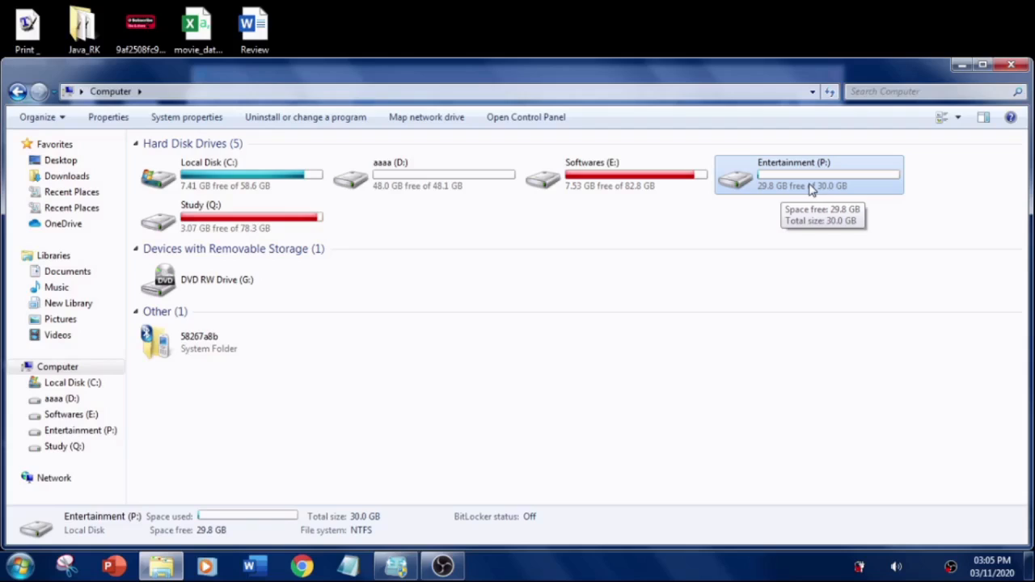
click(433, 191)
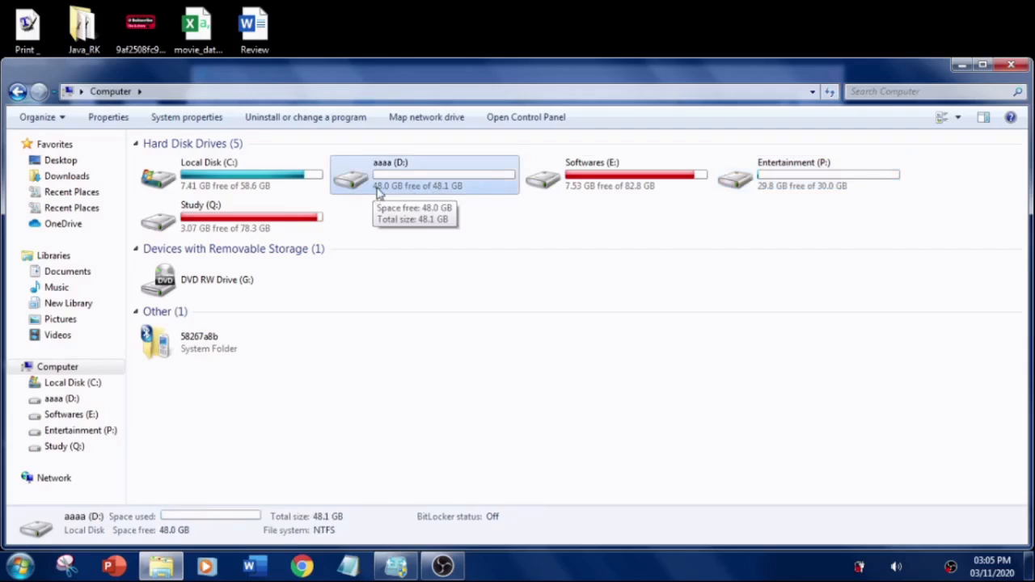
click(1010, 65)
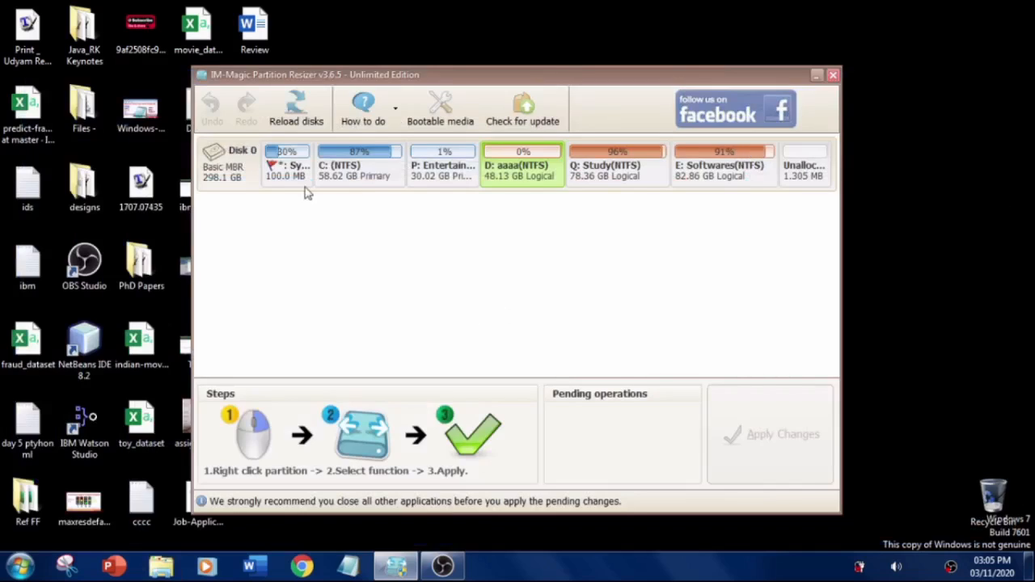
- Set up a merge of the adjacent P: Entertainment volume with C: on Disk 0, with C: as the target volume
click(363, 178)
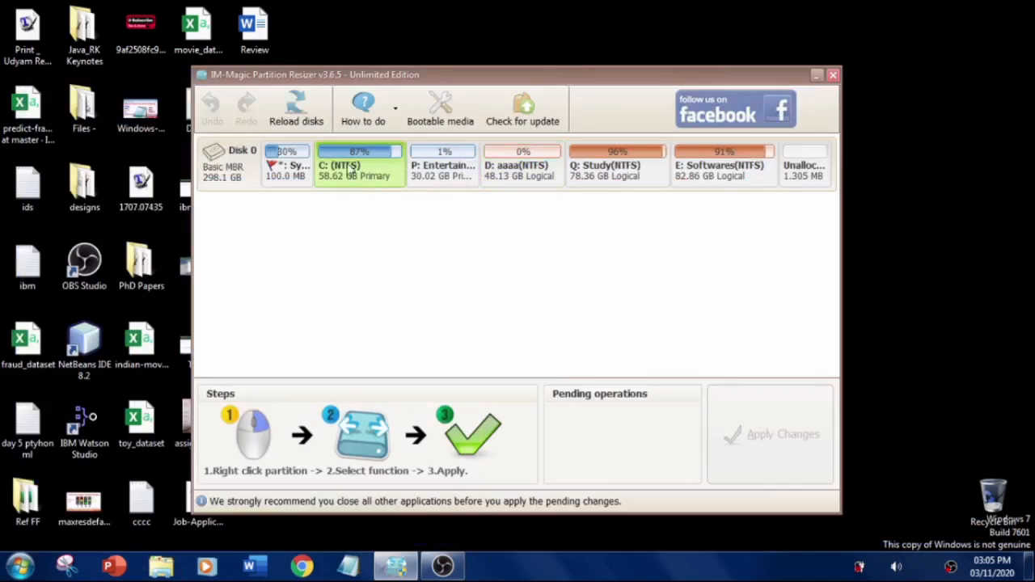
right_click(354, 169)
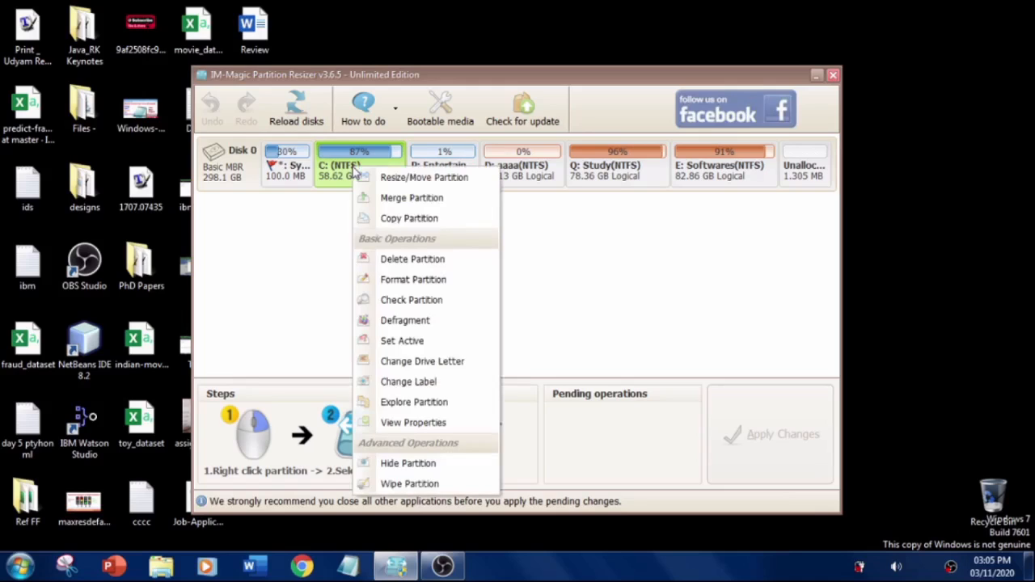
click(419, 202)
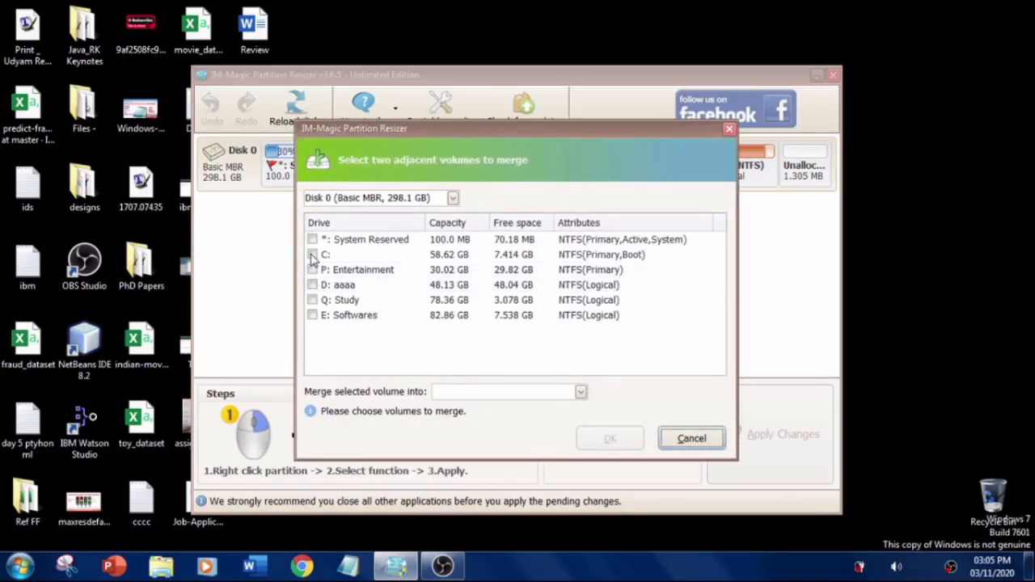
click(313, 255)
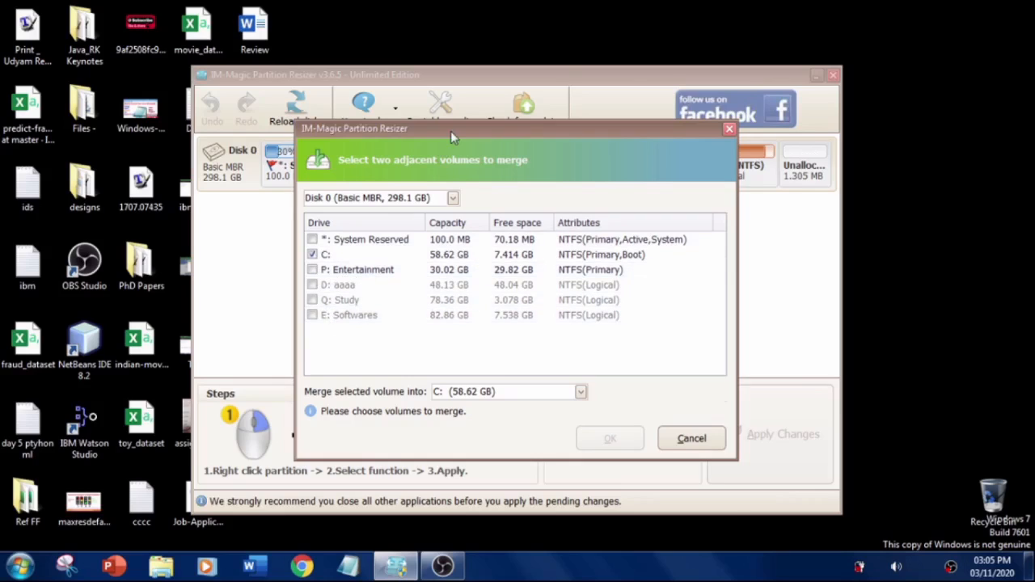
drag(450, 131, 450, 203)
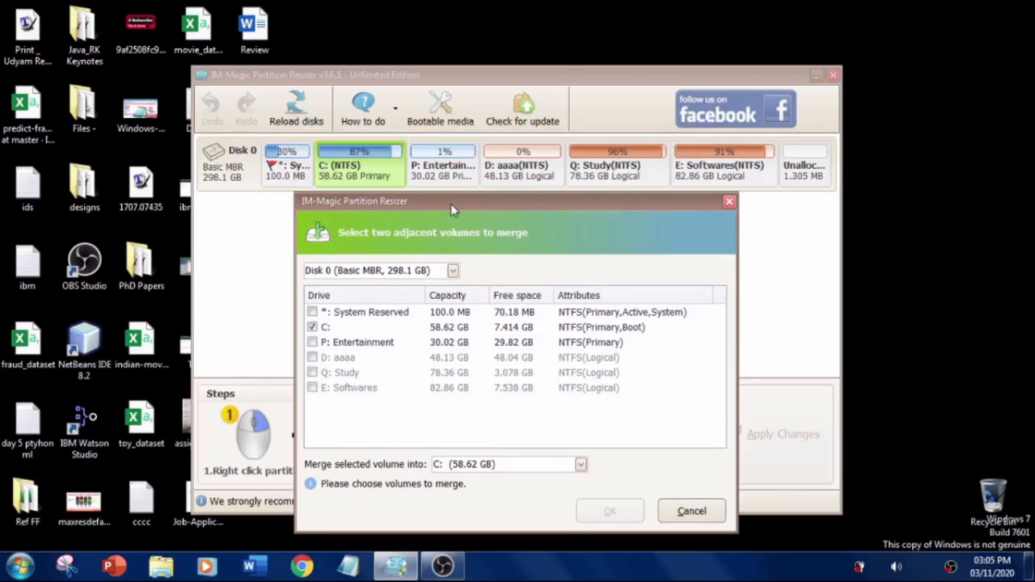
click(313, 342)
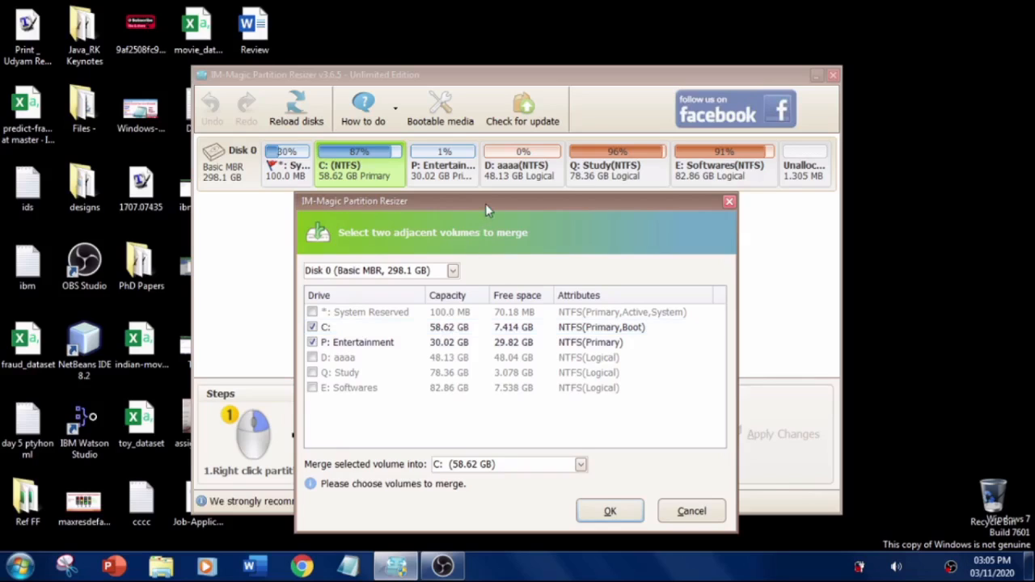
drag(485, 204, 485, 162)
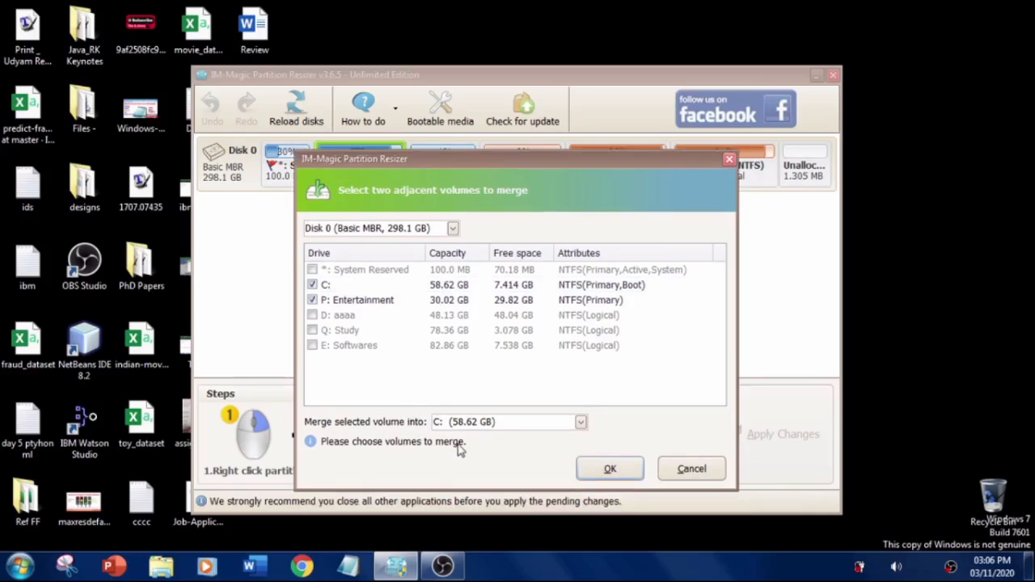
click(610, 469)
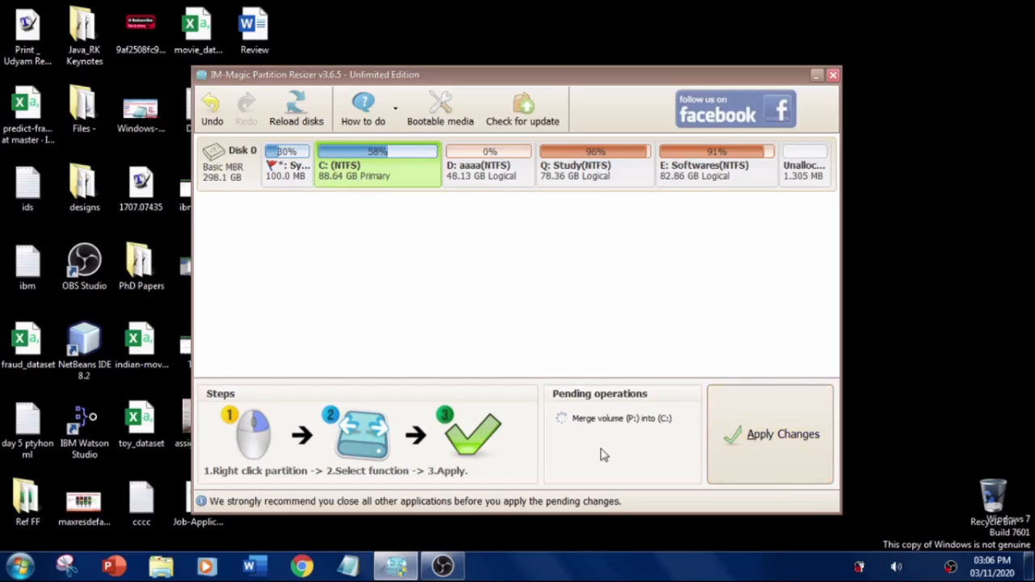
- Apply the pending merge of P: into C: and agree to restart the computer right away
click(782, 447)
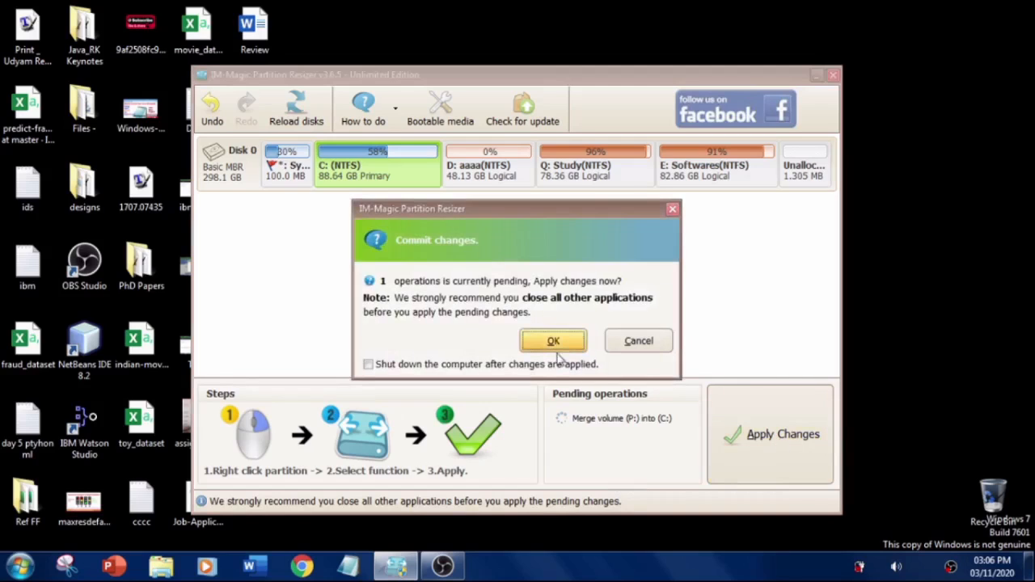
click(552, 343)
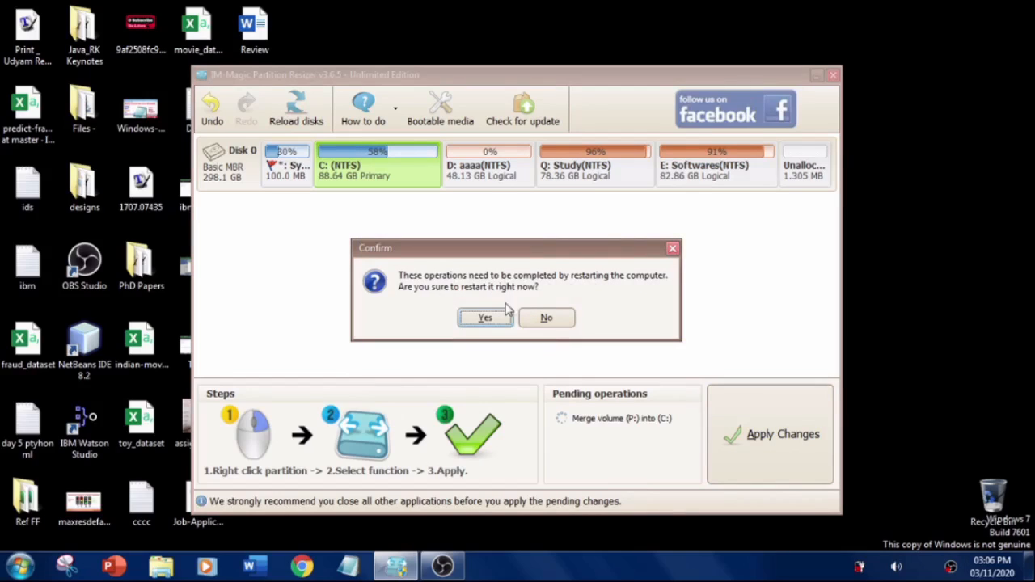
click(484, 318)
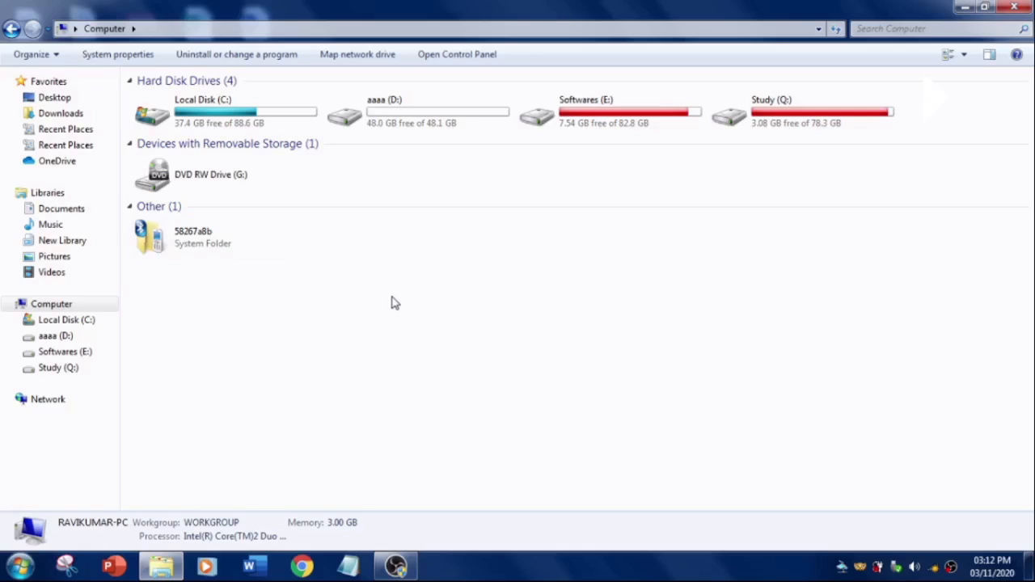
- Check the total size and free space of Local Disk (C:) and aaaa (D:) in Windows Explorer's Computer view
click(216, 123)
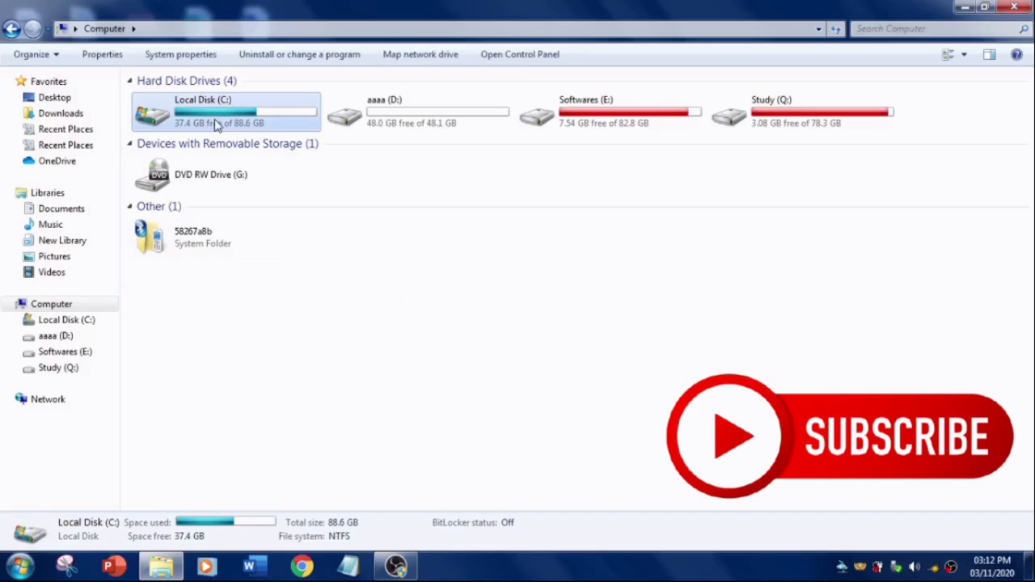
click(408, 120)
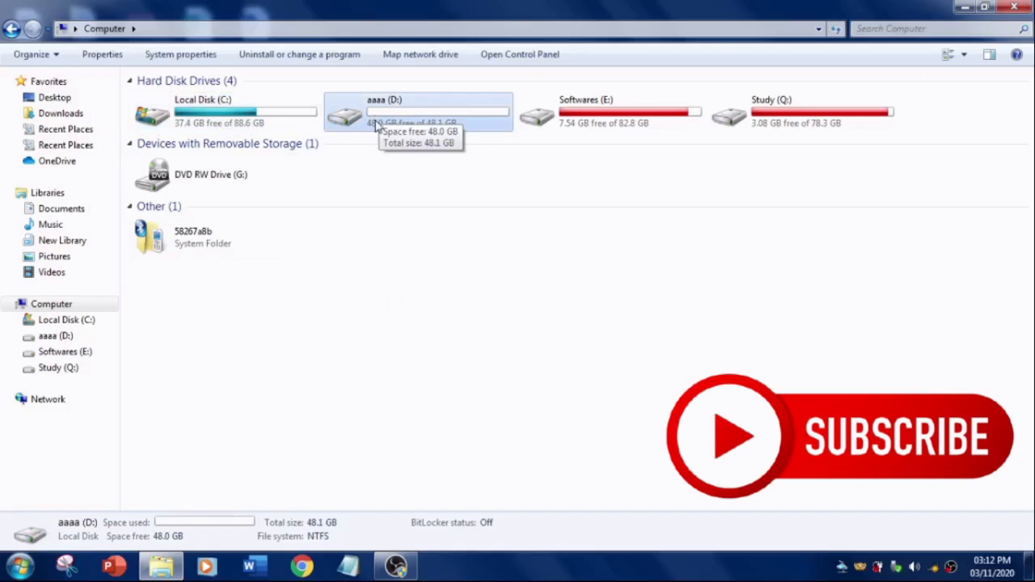
click(202, 116)
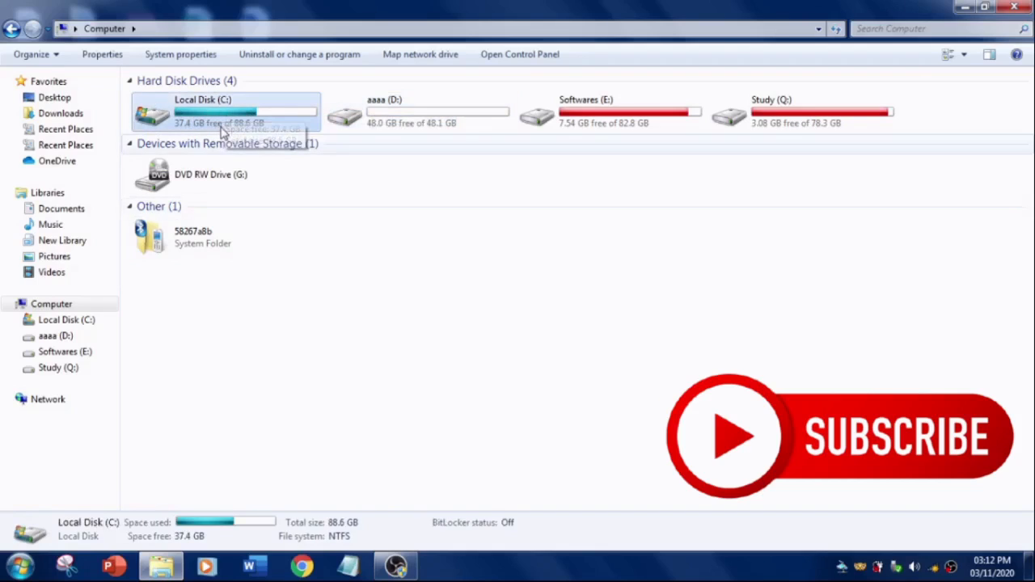
click(365, 311)
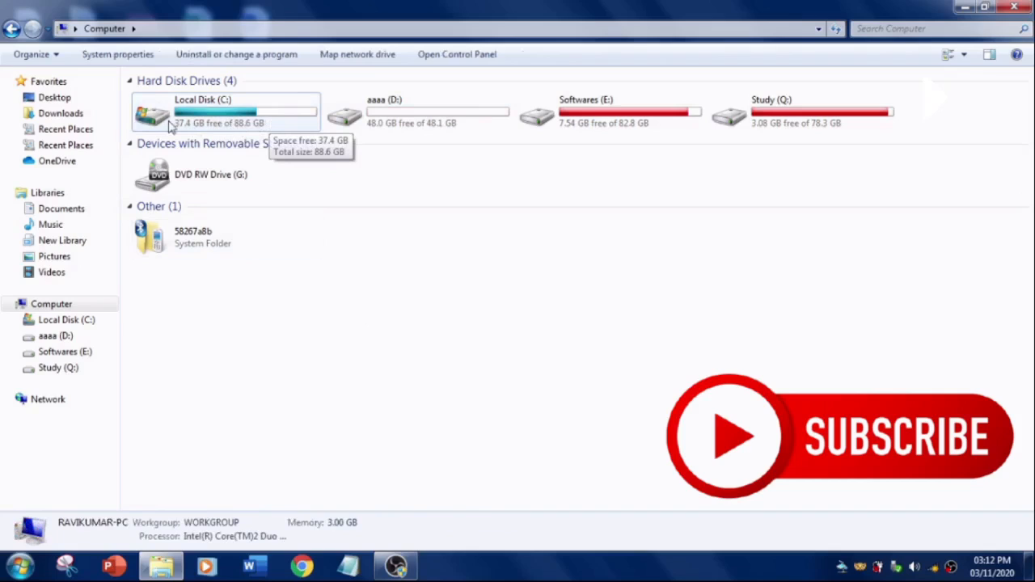
click(251, 121)
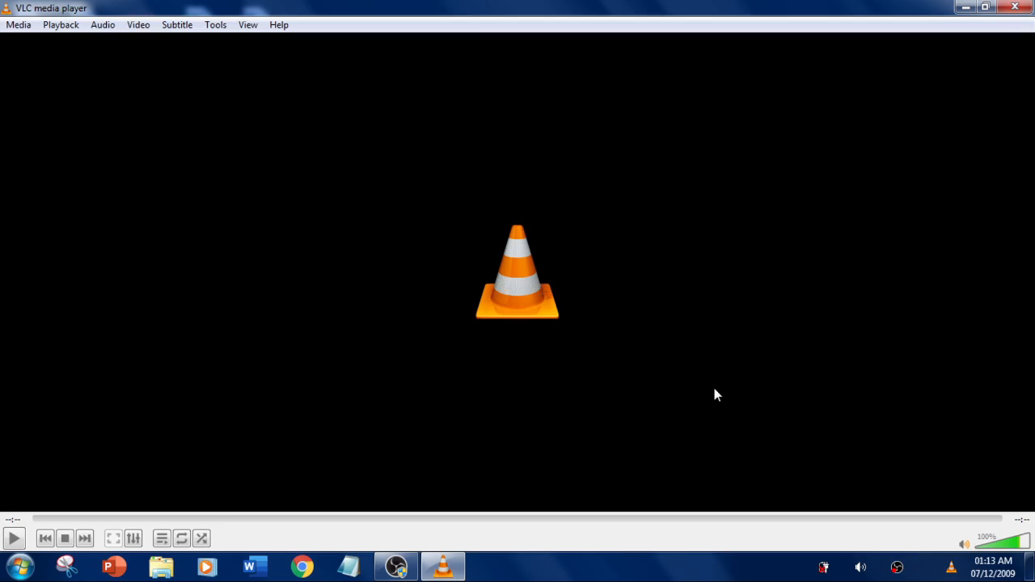
- Close the VLC media player window to return to the desktop
click(1015, 7)
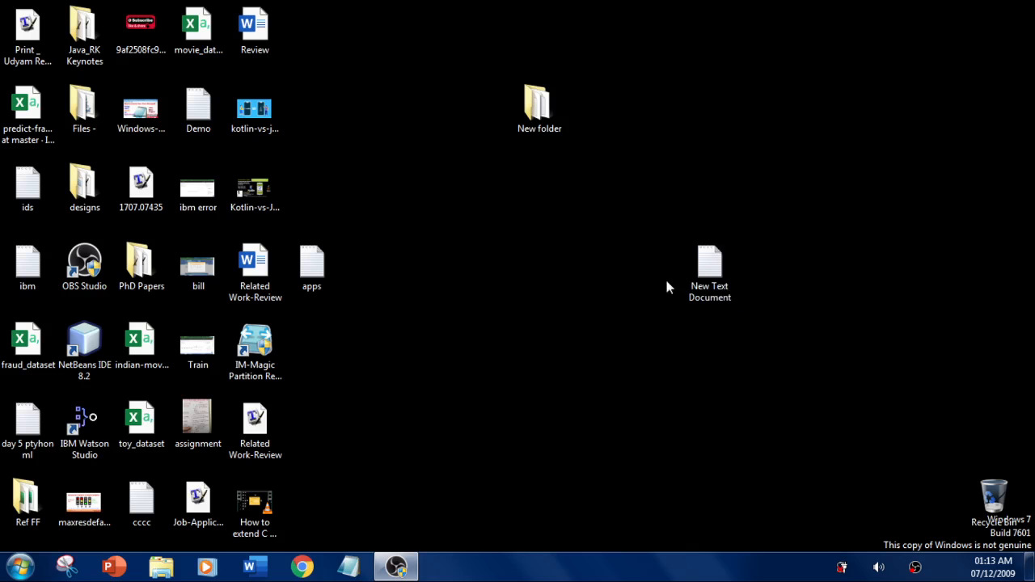